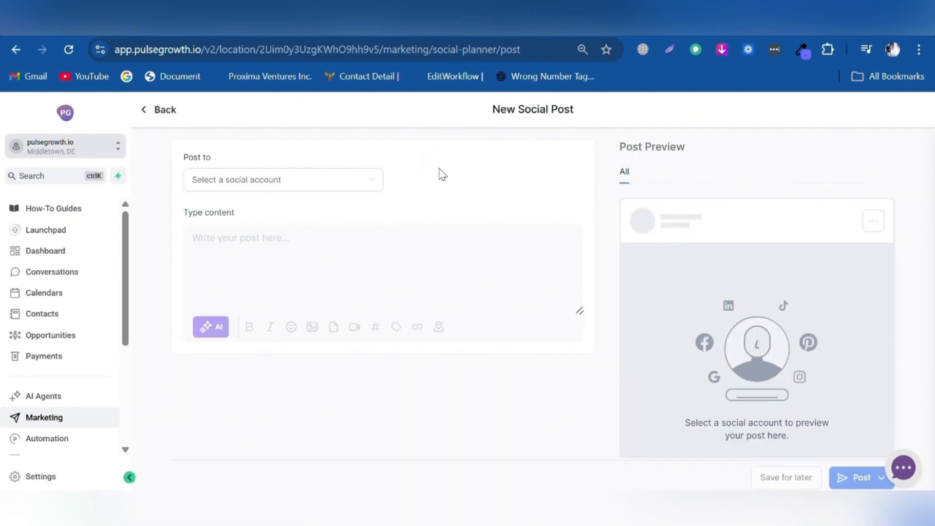
Choose the pulse.growth Instagram account for the new social post and enter "test" as its content
click(326, 189)
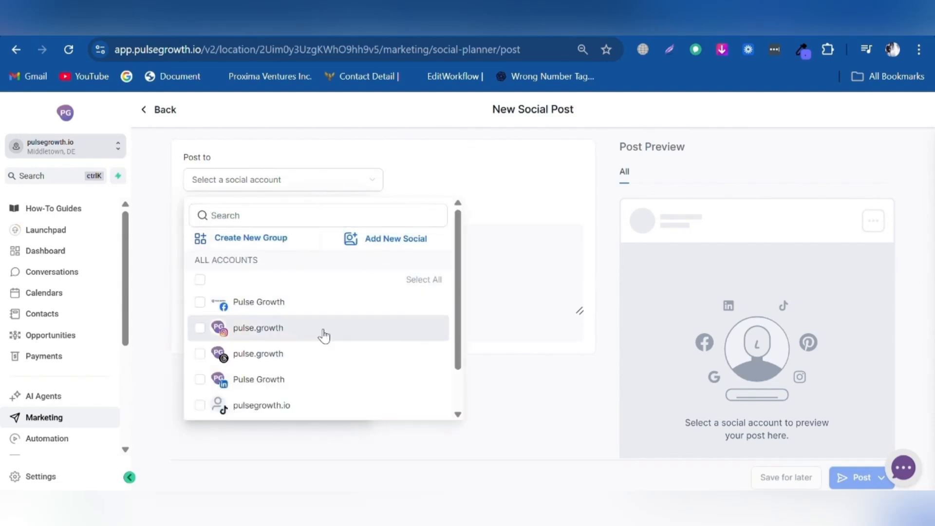
click(199, 329)
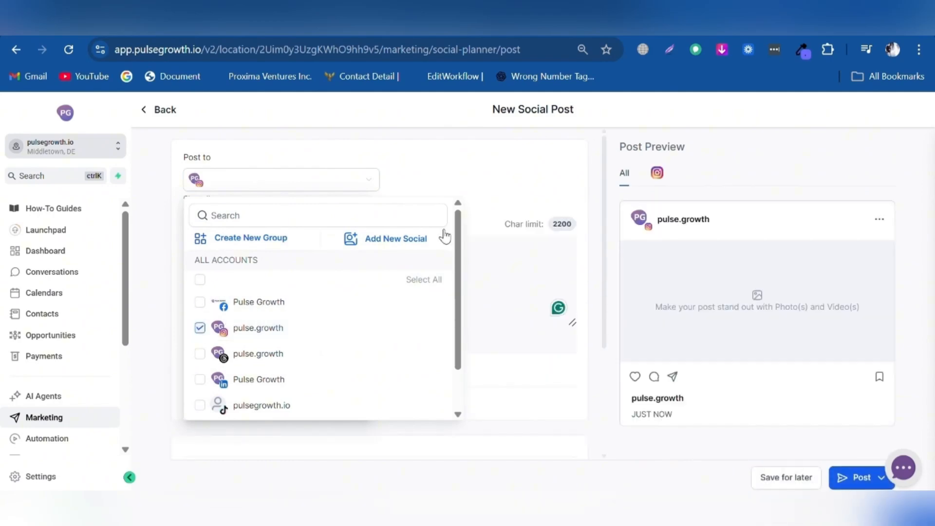
click(516, 189)
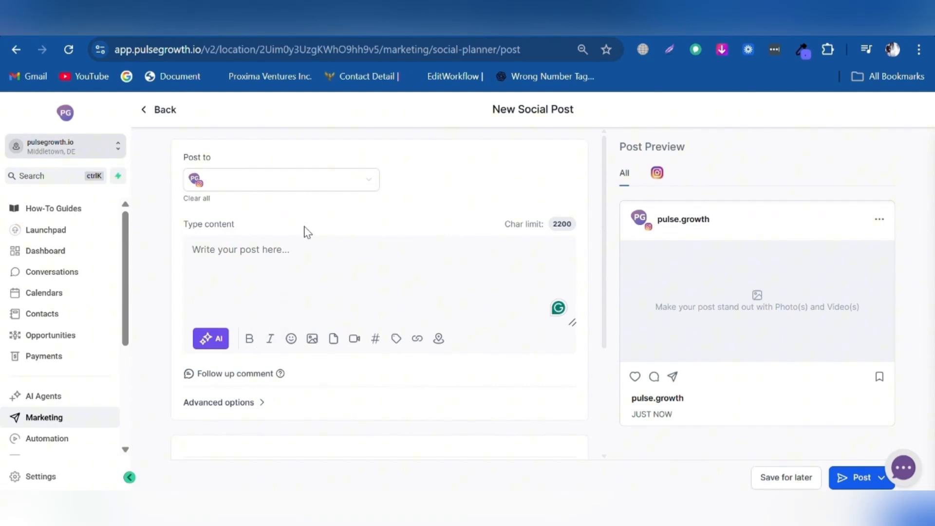
text(test)
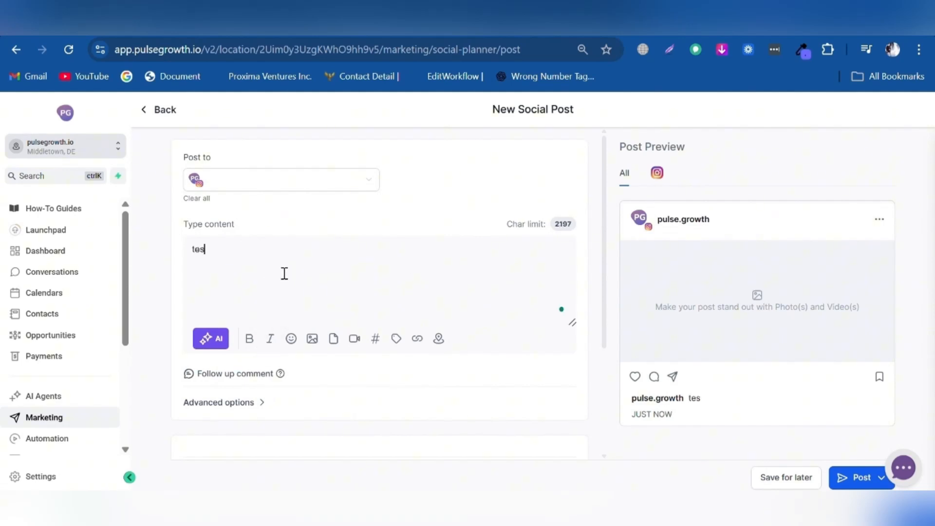
Expand the post's advanced options and view the form for adding a social category, closing it without adding one
click(241, 402)
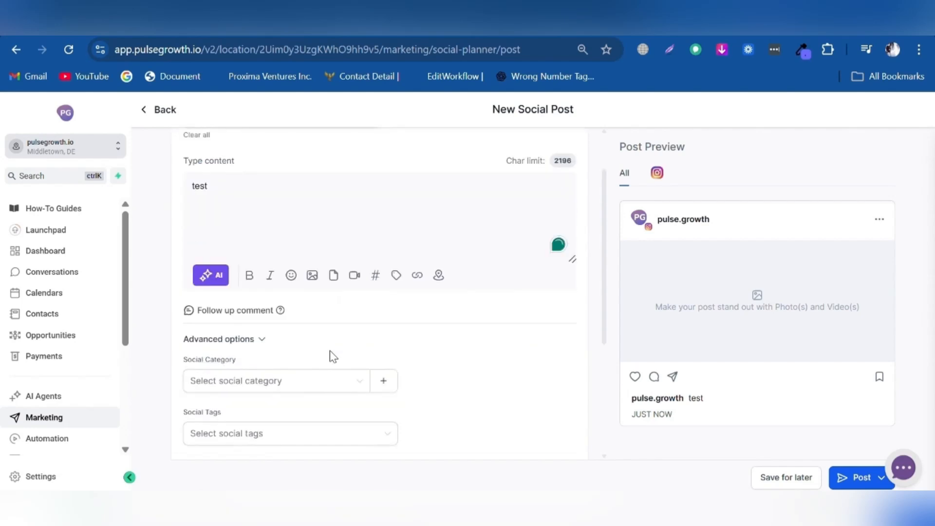
click(360, 378)
click(383, 373)
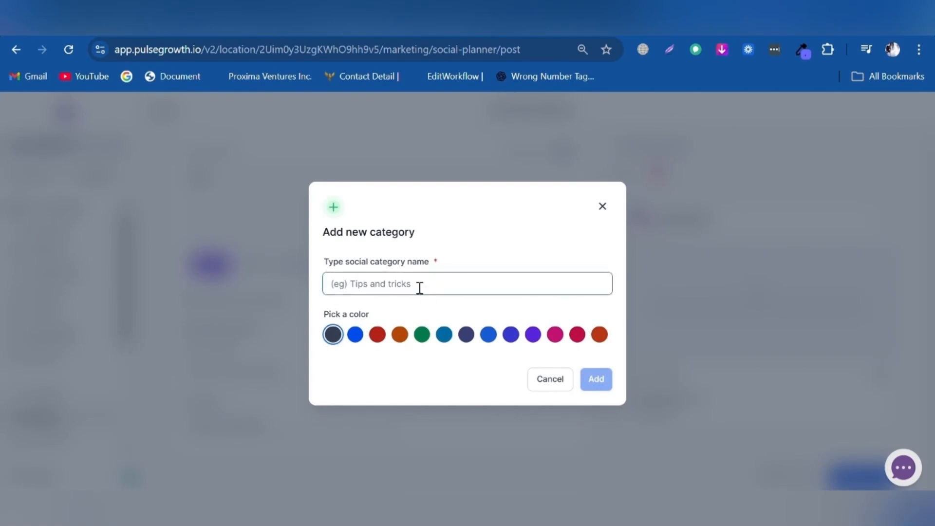
click(500, 278)
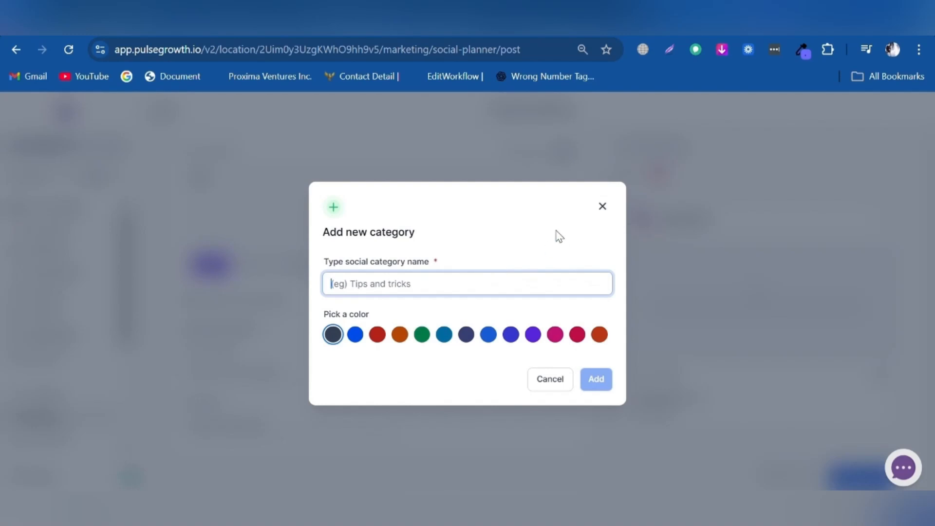
click(602, 208)
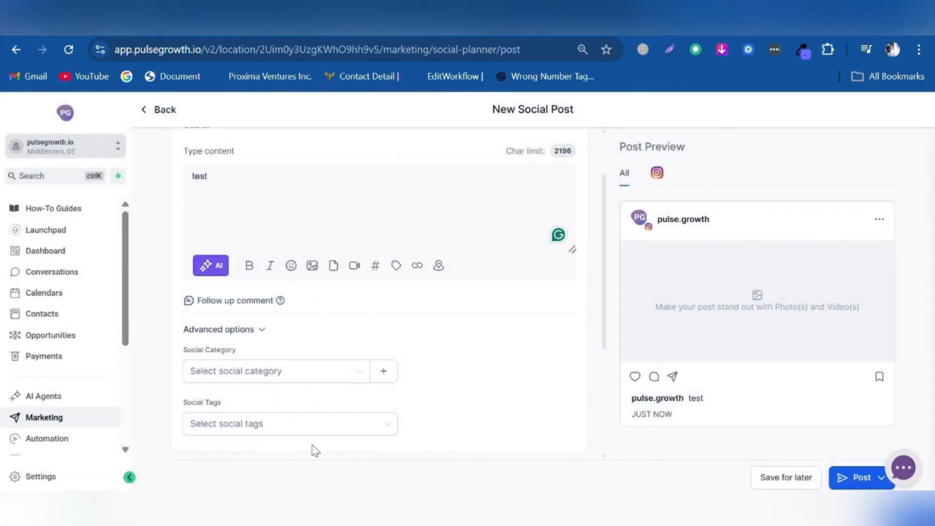
Review the available social tags and the post's publishing choices, moving the chat bubble clear of the Post control
click(350, 430)
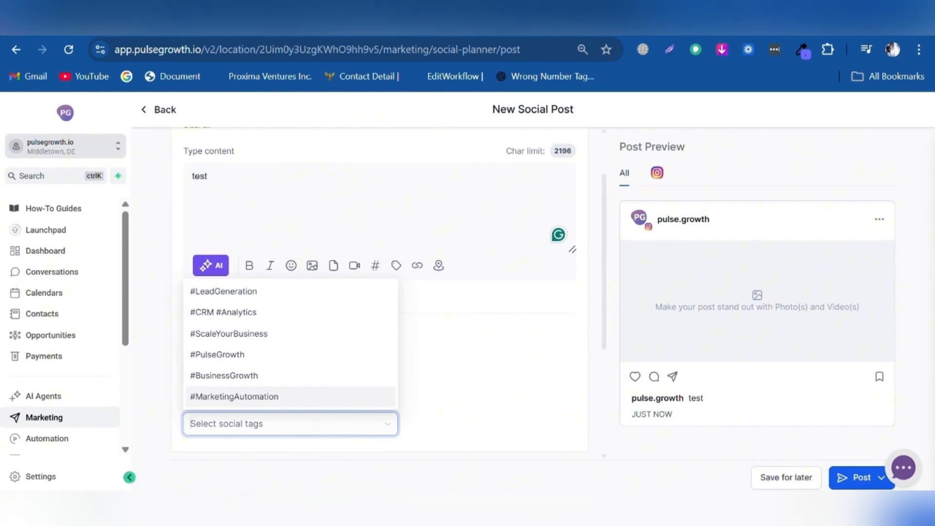
drag(877, 467, 879, 459)
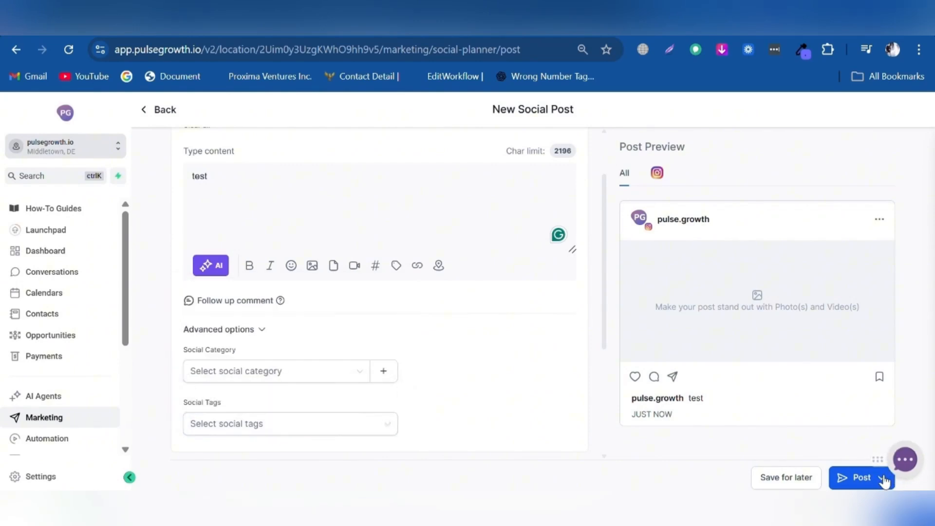
click(883, 479)
scroll(263, 351, up, 3)
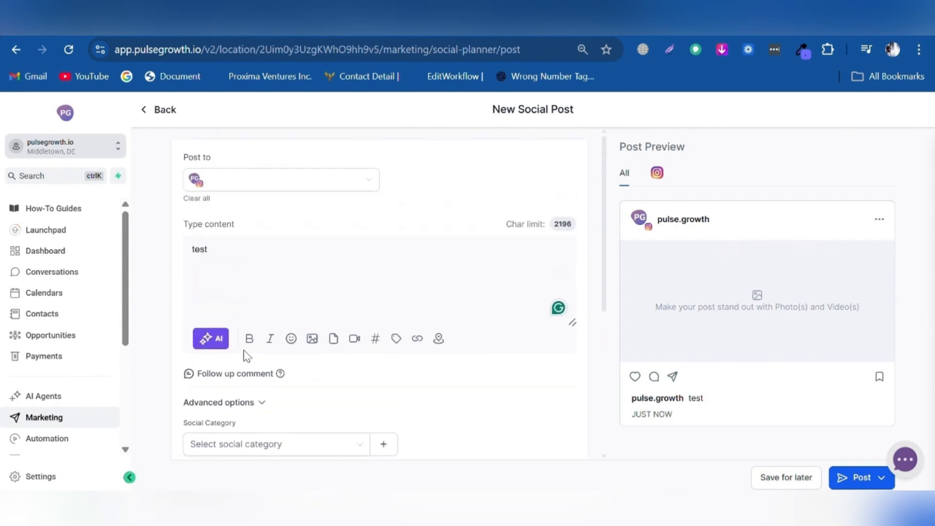
Add the Pulse Growth Threads, LinkedIn and Facebook accounts to the post's destinations
click(261, 183)
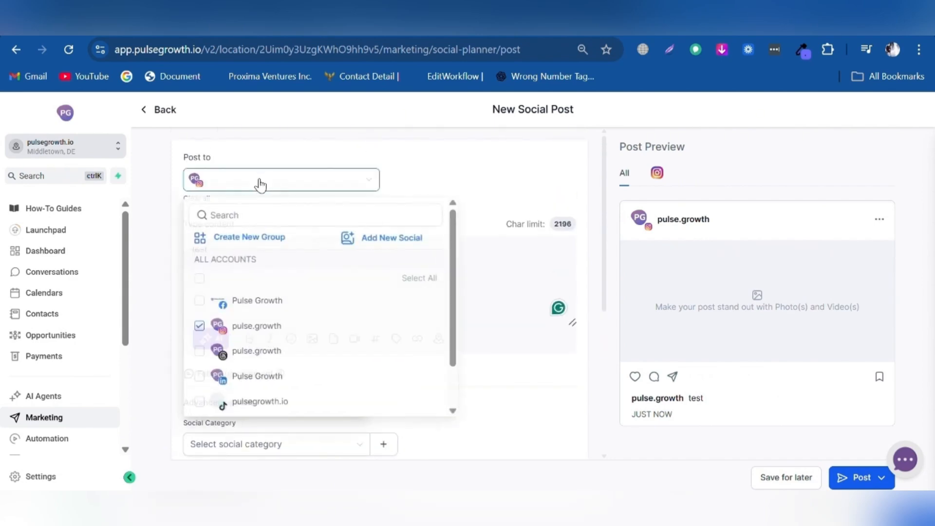
click(199, 353)
click(209, 380)
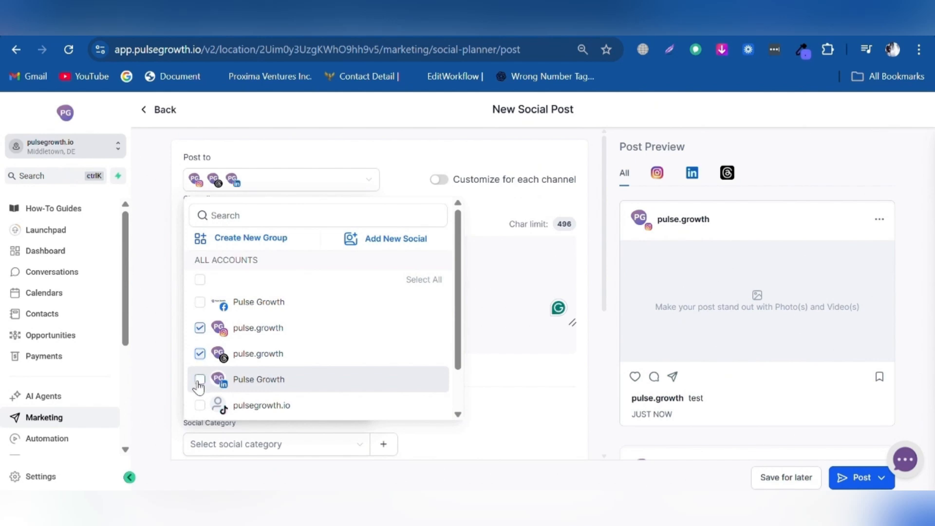
click(199, 306)
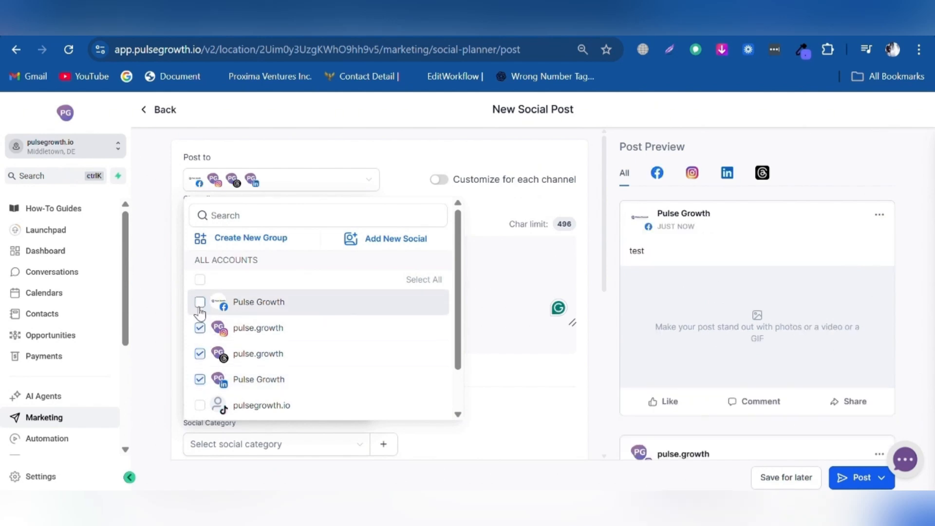
click(562, 414)
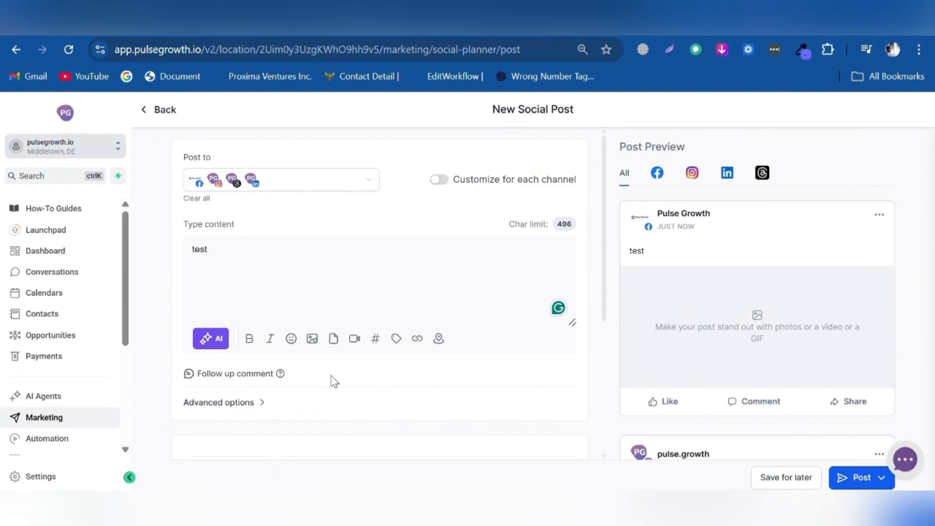
scroll(334, 381, down, 2)
scroll(273, 350, up, 2)
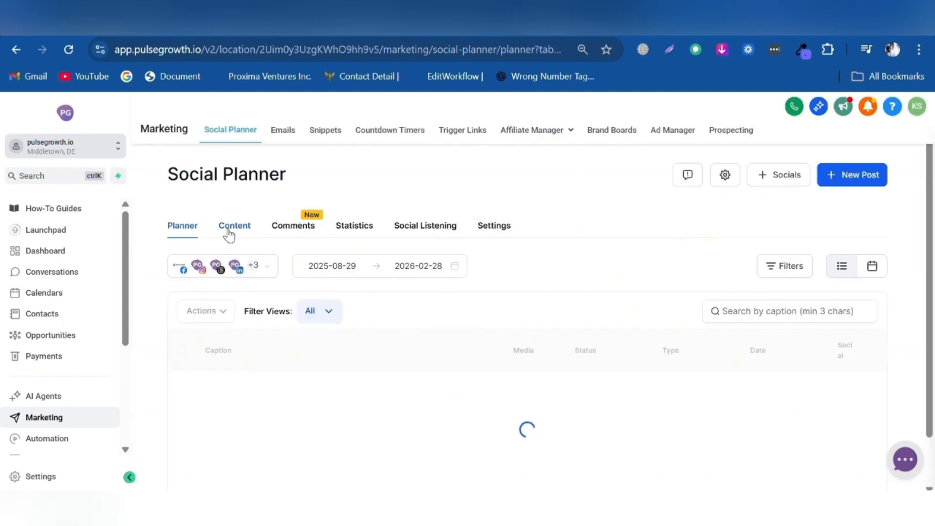
Look through the Social Planner's Content section, covering CSV, recurring and review posts
click(231, 237)
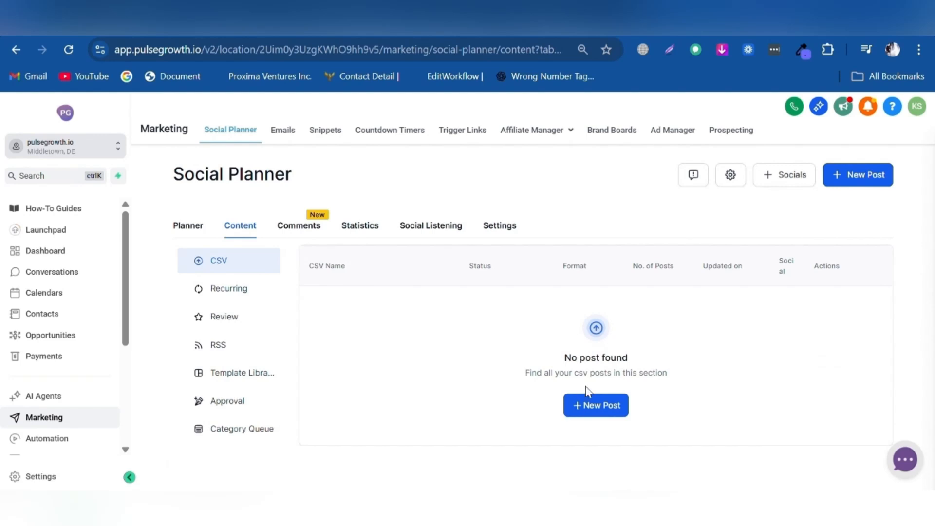
click(252, 294)
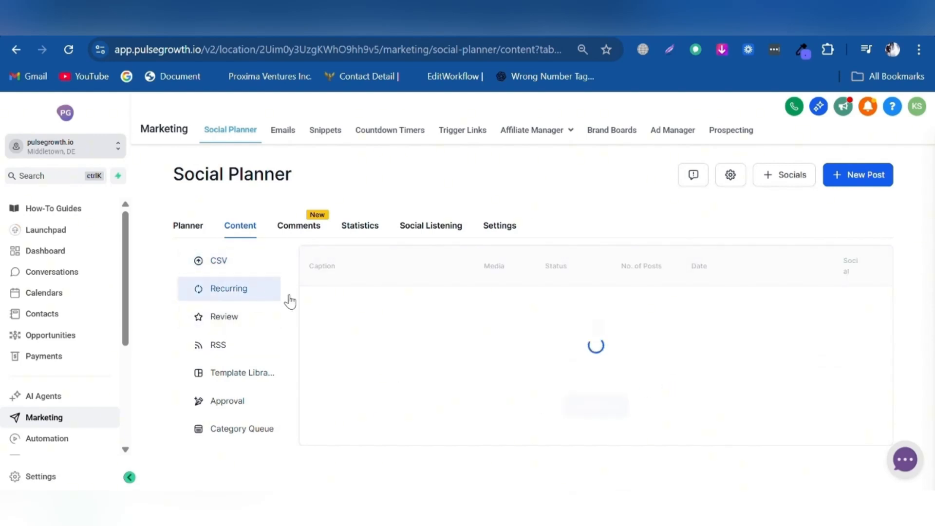
click(237, 322)
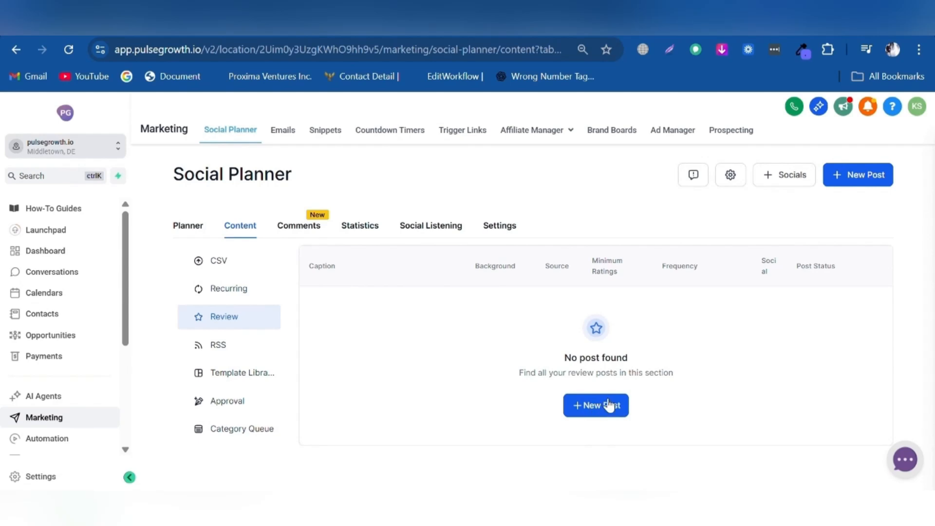
Examine the comments received on the Facebook posts, followed by those for Instagram and LinkedIn
click(301, 227)
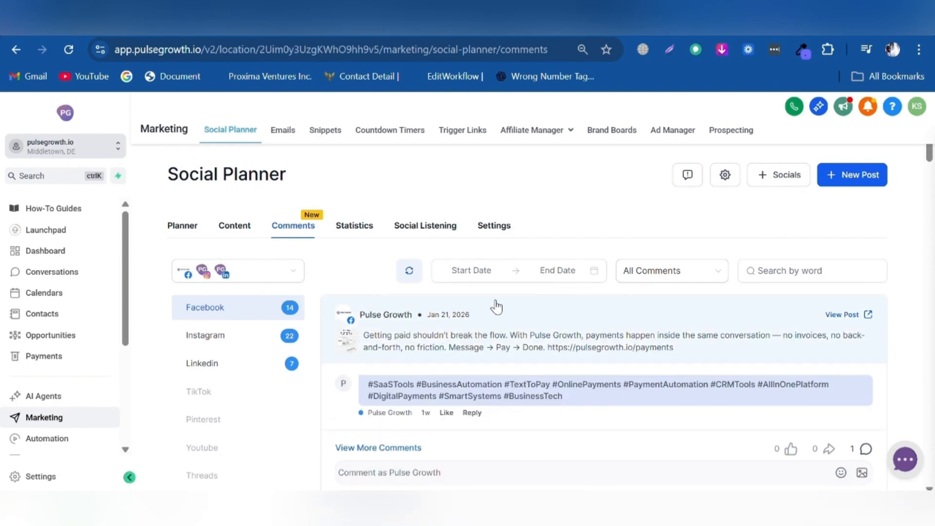
scroll(521, 308, down, 5)
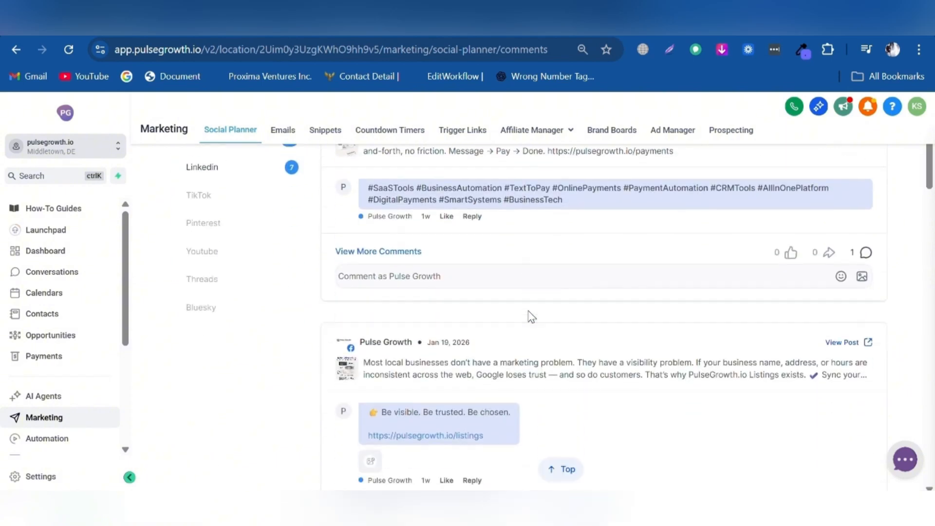
scroll(529, 322, down, 6)
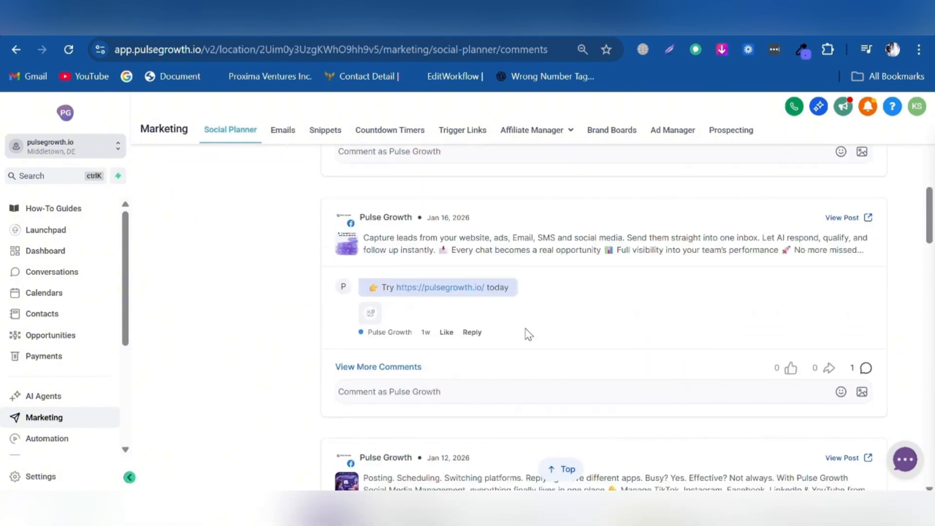
scroll(530, 334, down, 4)
scroll(526, 409, up, 15)
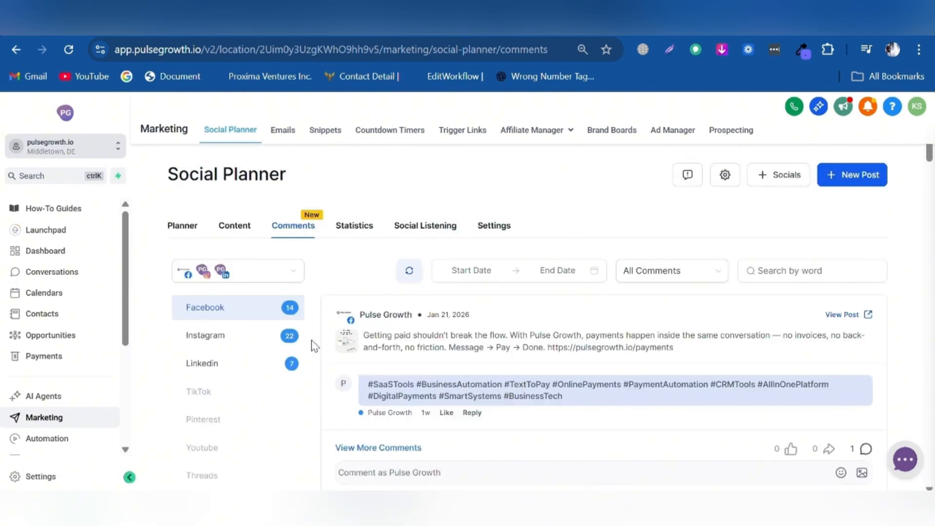
click(232, 341)
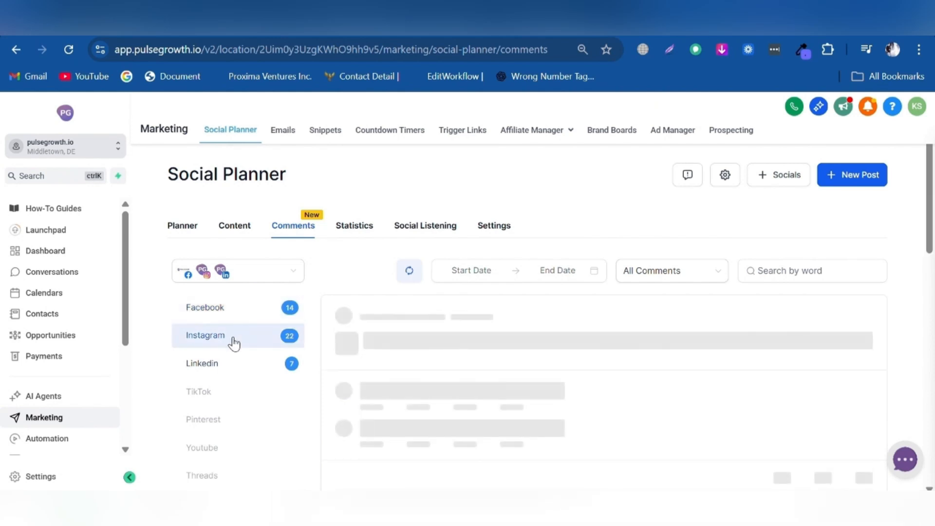
click(236, 355)
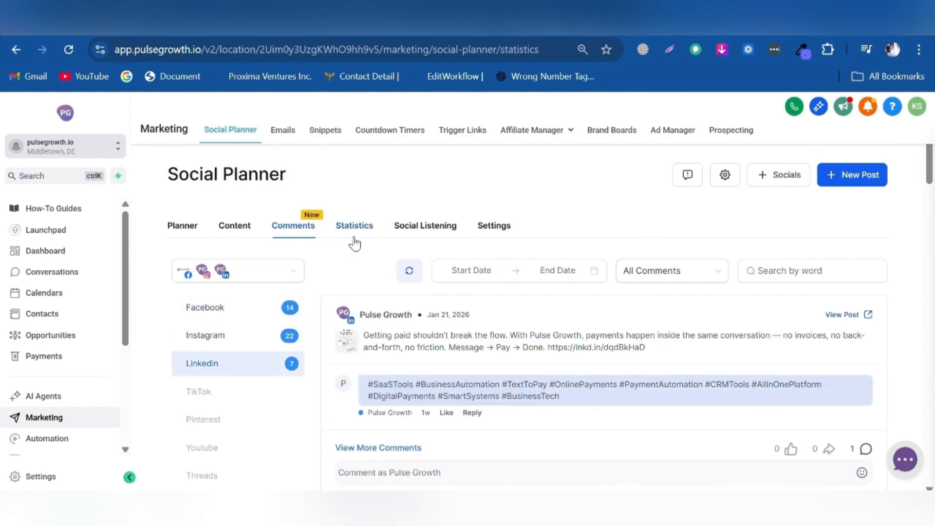
Examine the social statistics for all accounts, including the totals and the Social Post Performance chart
click(355, 241)
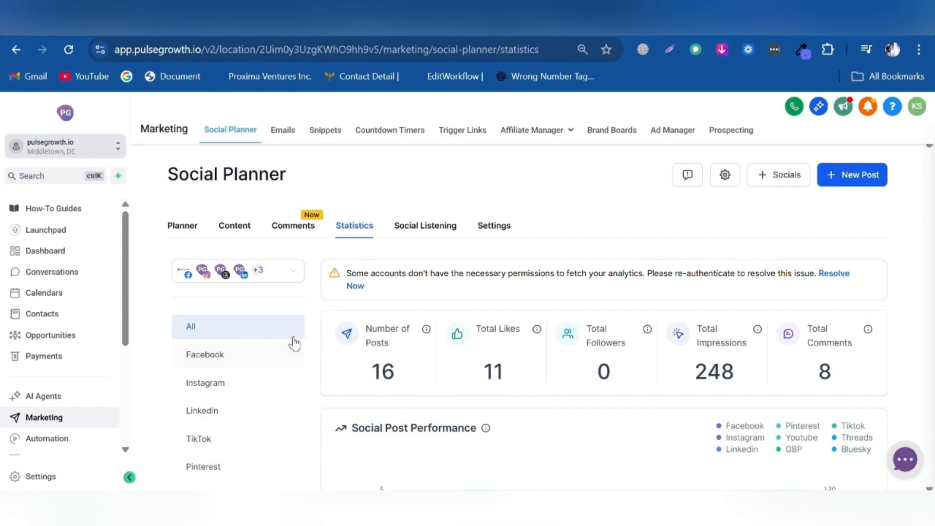
scroll(295, 343, down, 3)
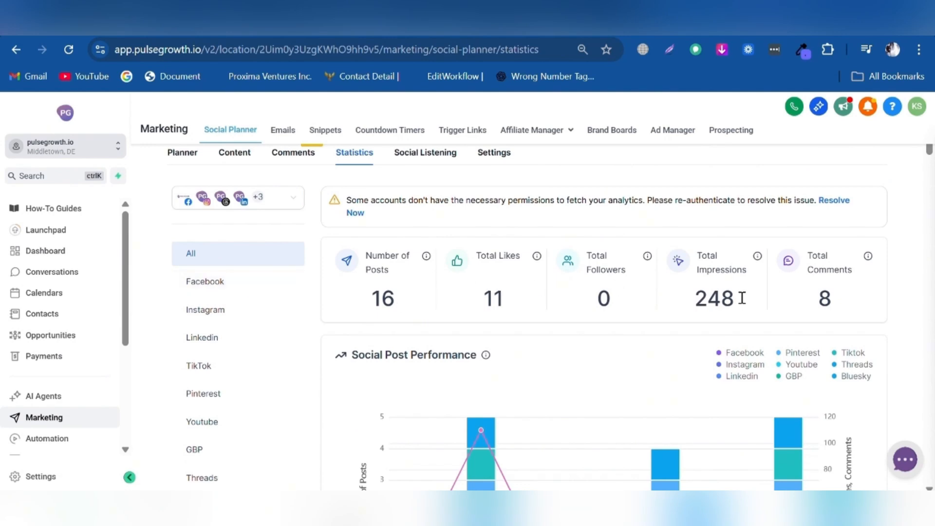
scroll(693, 334, down, 3)
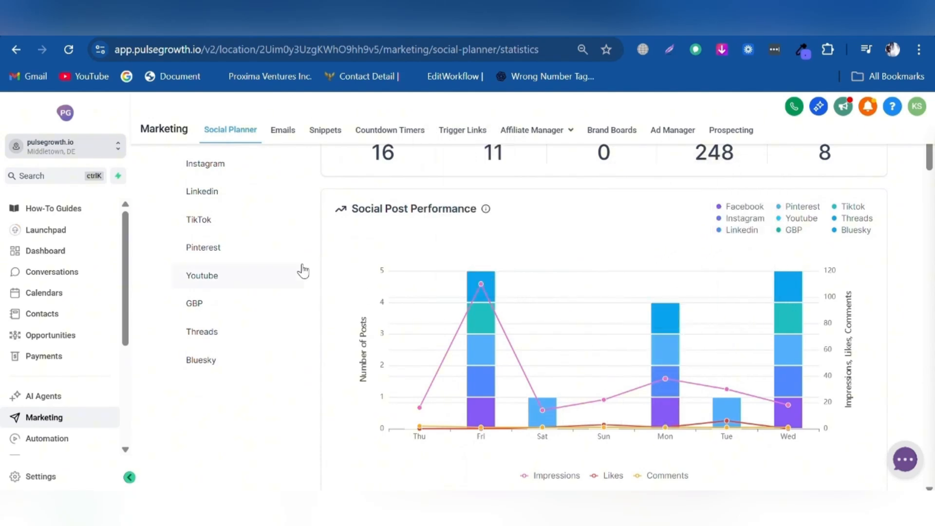
scroll(303, 270, up, 3)
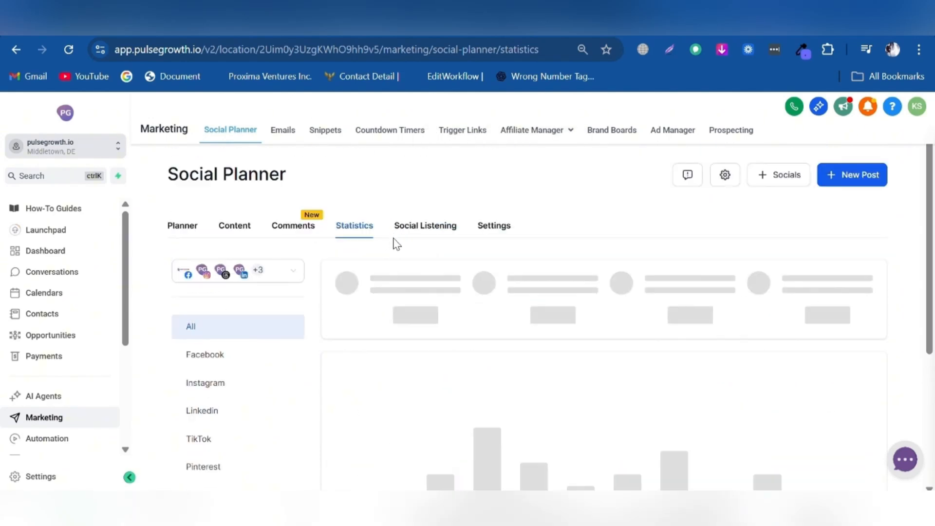
scroll(219, 378, down, 3)
scroll(226, 378, up, 3)
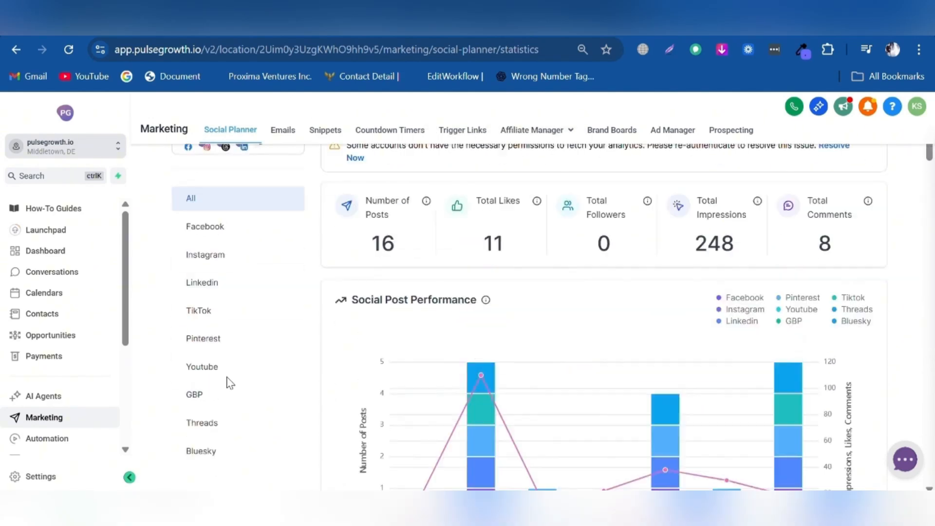
Look through the Social Listening trends, from Google, Pinterest and Wikipedia down to the TikTok songs and hashtags
click(453, 233)
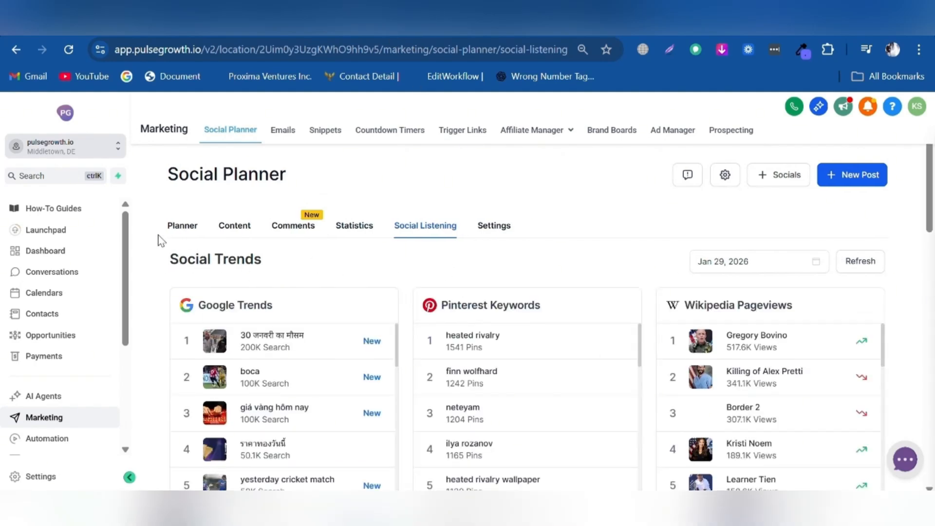
scroll(165, 253, down, 9)
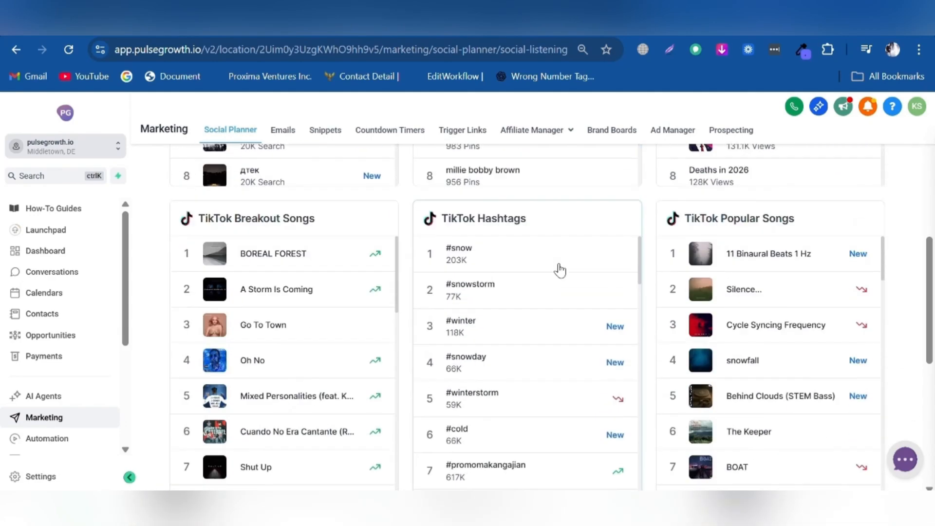
scroll(559, 270, down, 7)
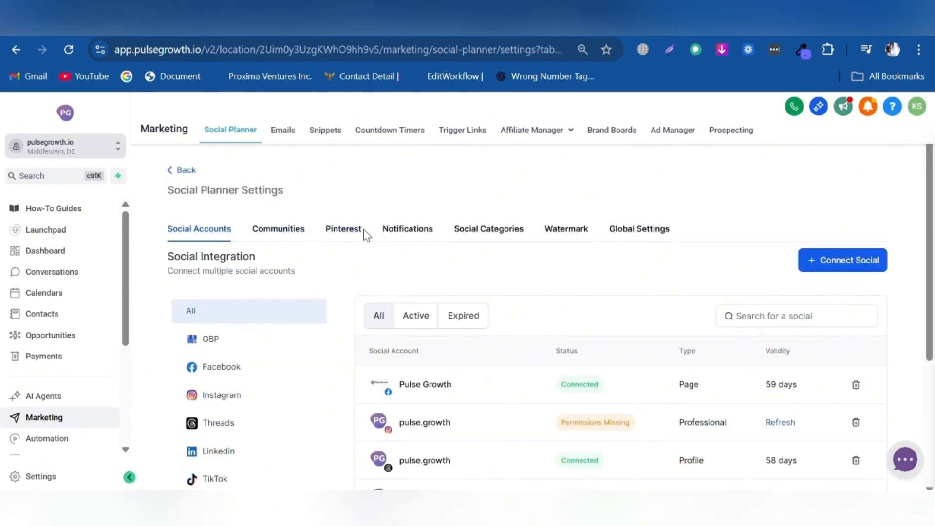
Look through the planner settings for Communities and Pinterest boards, and examine the full list of notification types
click(296, 235)
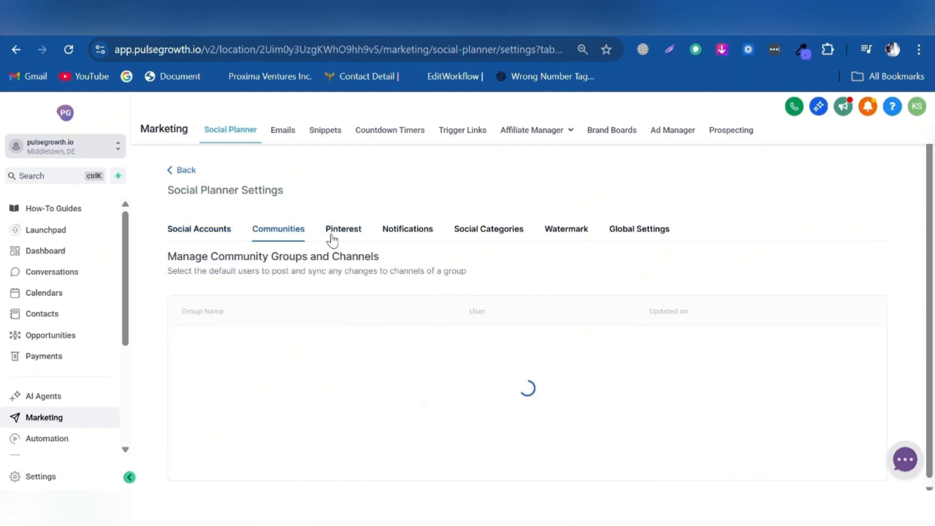
click(341, 237)
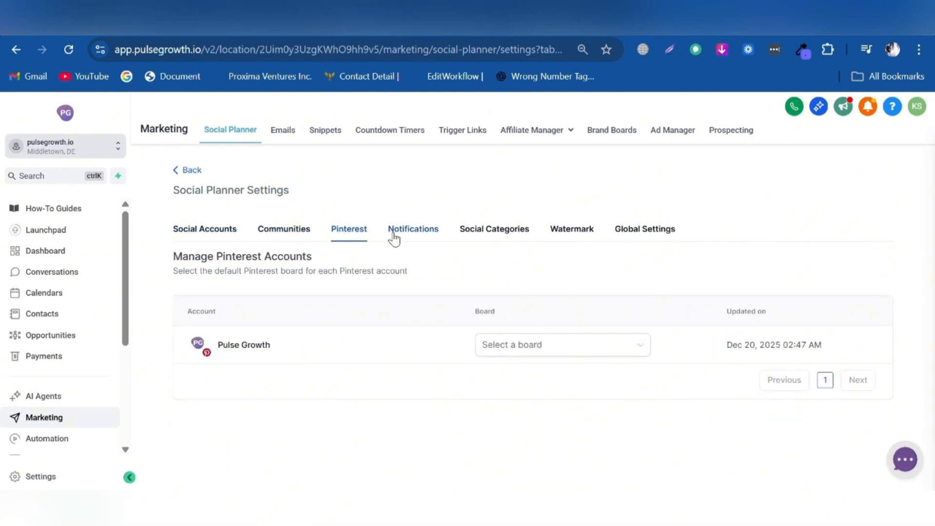
click(393, 237)
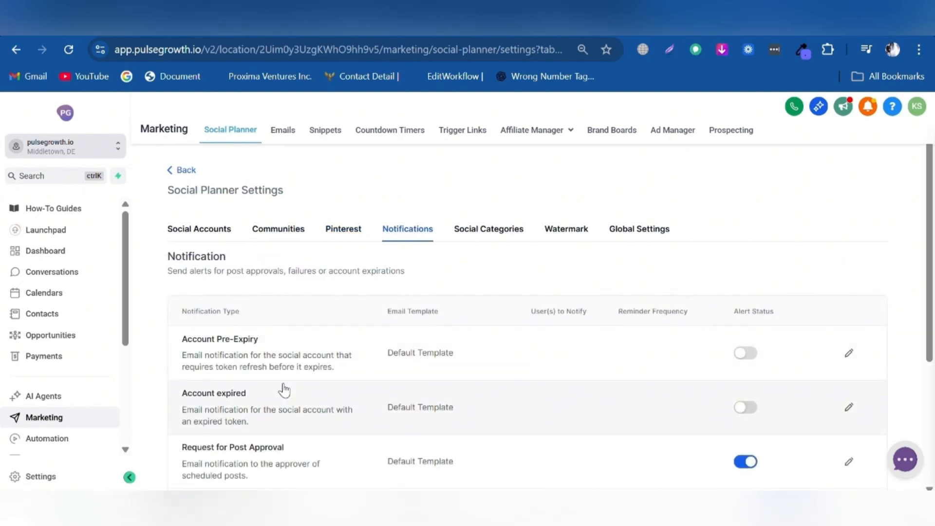
scroll(282, 388, down, 3)
scroll(307, 304, down, 1)
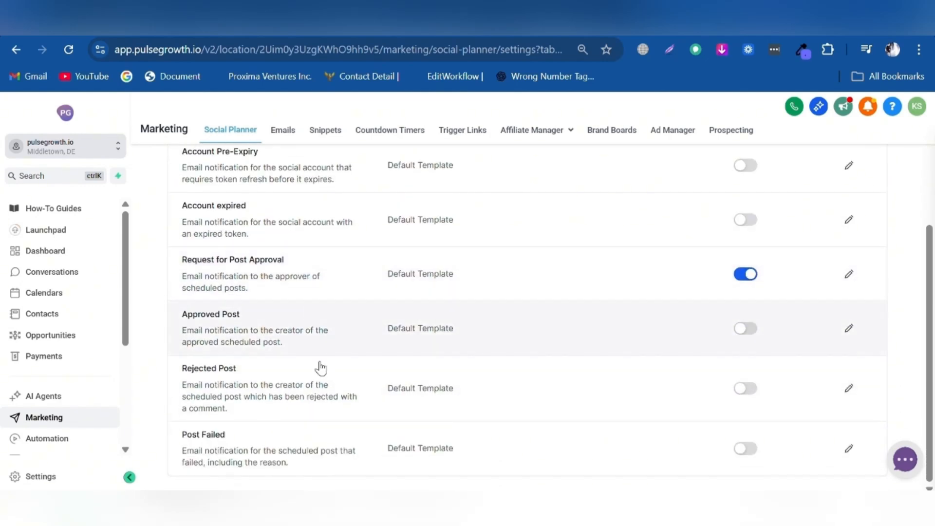
scroll(292, 453, up, 2)
scroll(305, 438, up, 2)
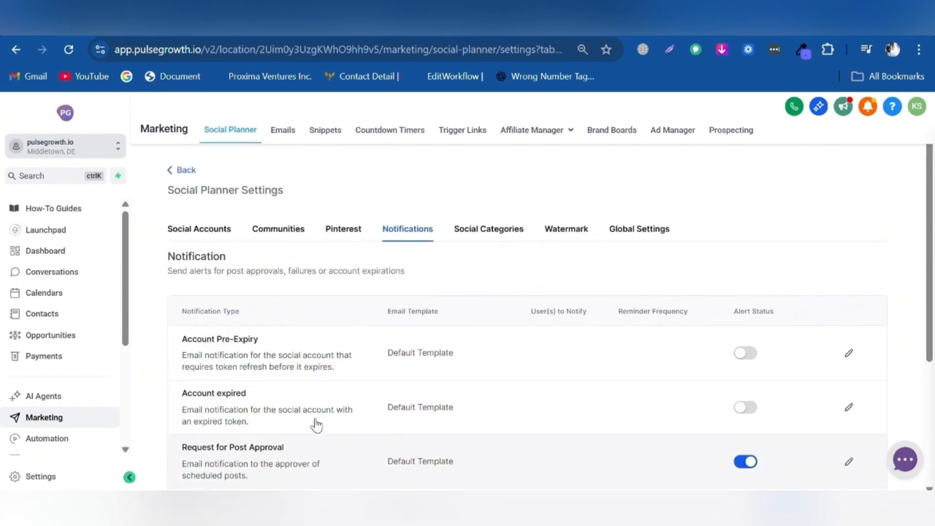
View the Social Categories and Watermark settings, including the options of the Create Watermark form, without creating a watermark
click(480, 232)
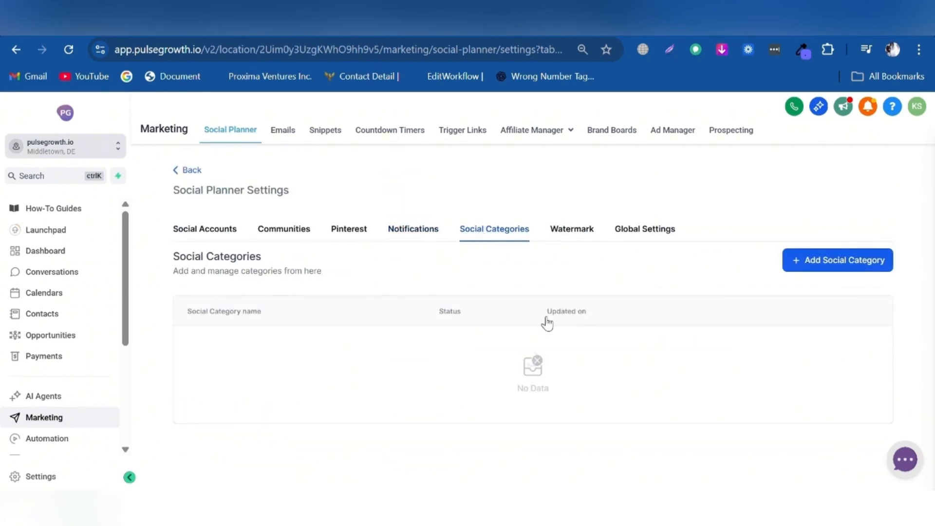
click(569, 238)
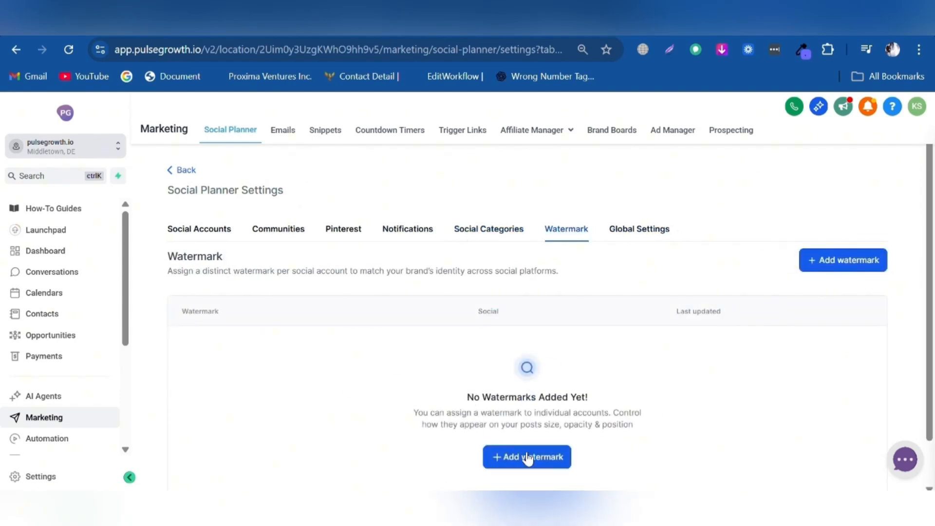
click(823, 261)
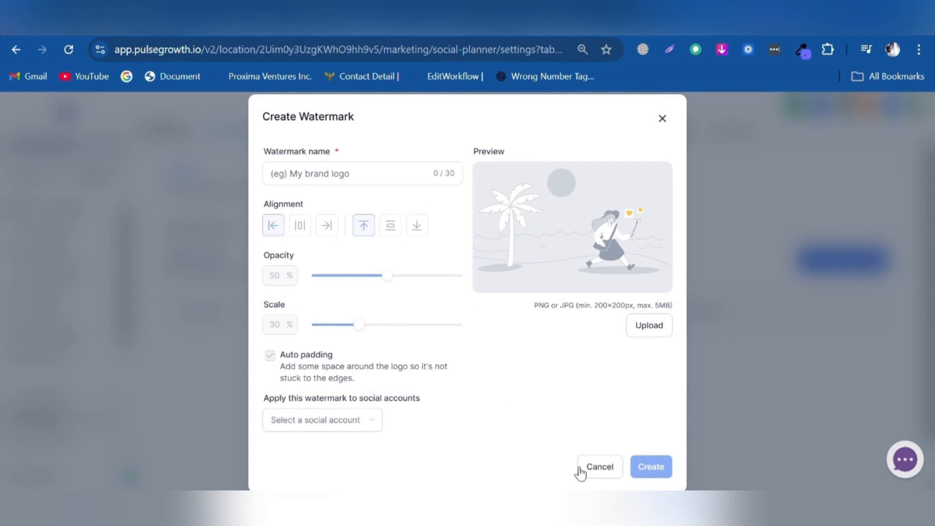
click(662, 119)
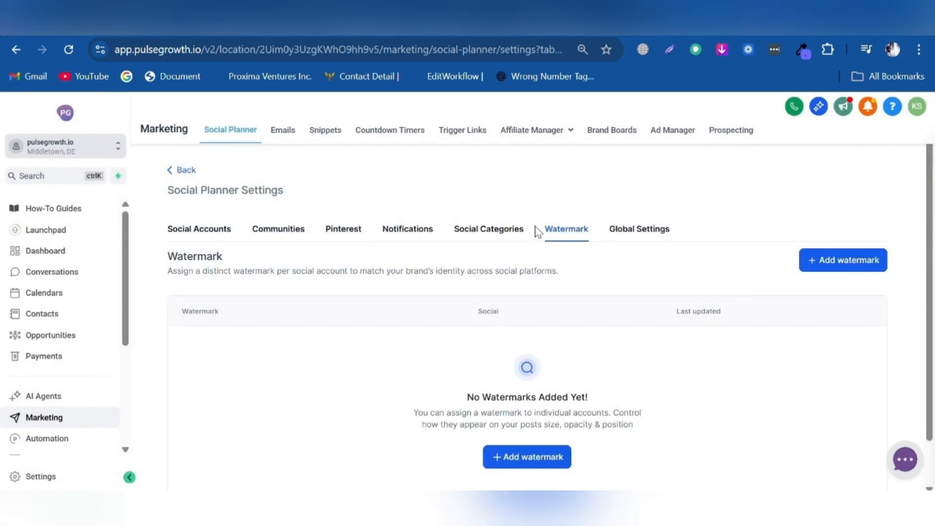
Examine the Media Optimization and Apply Watermark options in the Global Settings, and return to the connected social accounts
click(631, 233)
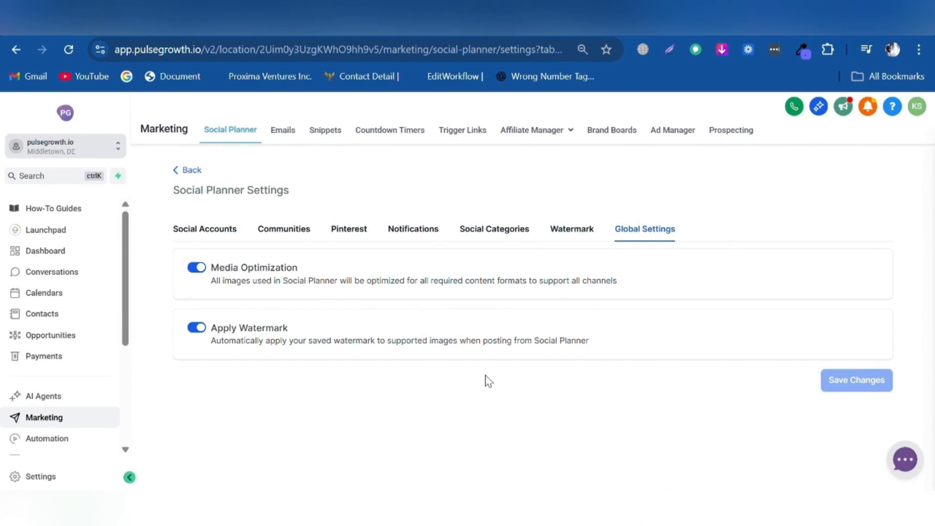
click(199, 271)
click(199, 271)
click(390, 32)
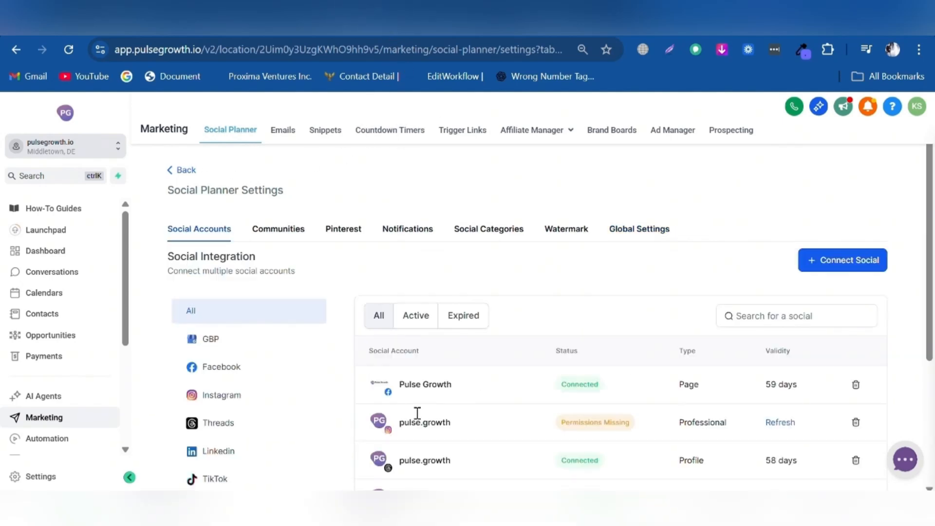